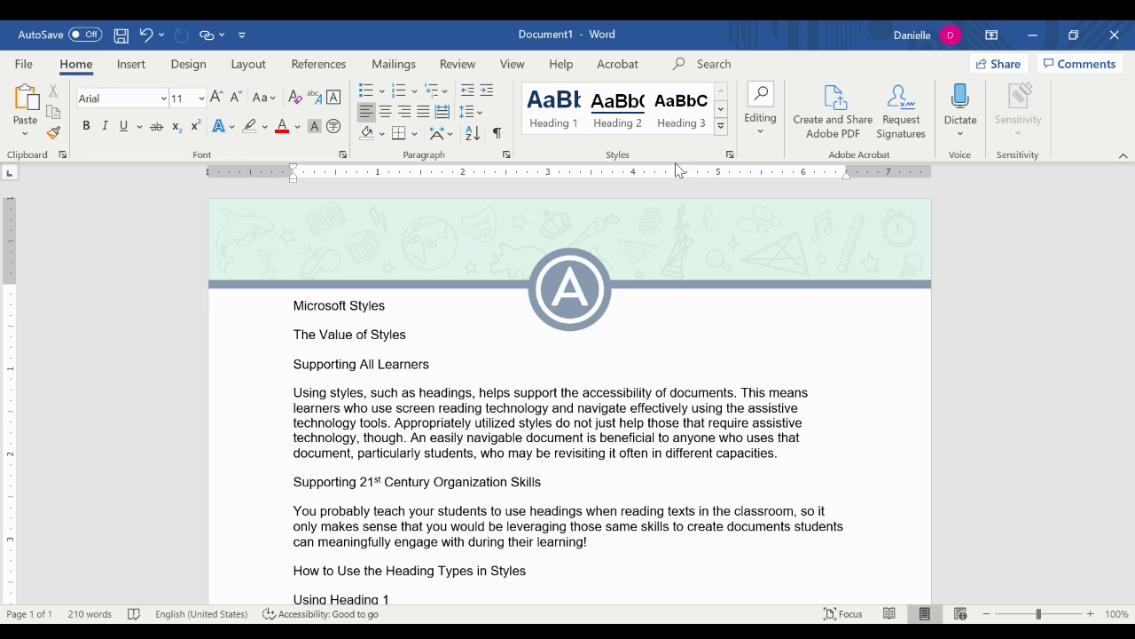
Open the Heading 1 style for modification, review its formatting settings, and close it without changes.
right_click(559, 110)
left_click(585, 147)
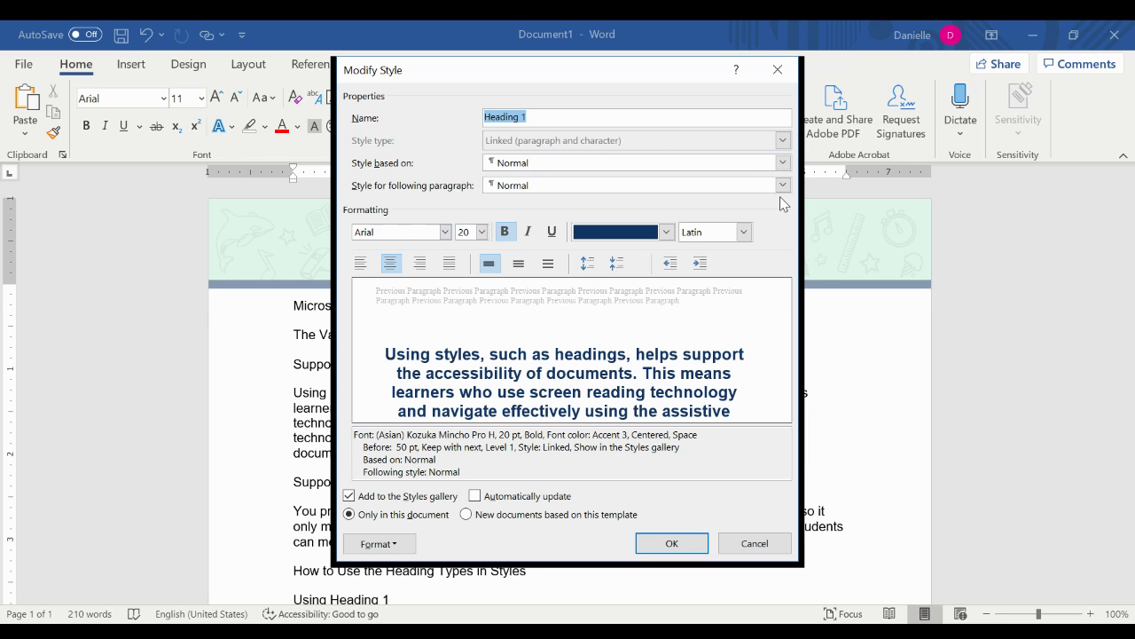
left_click(671, 543)
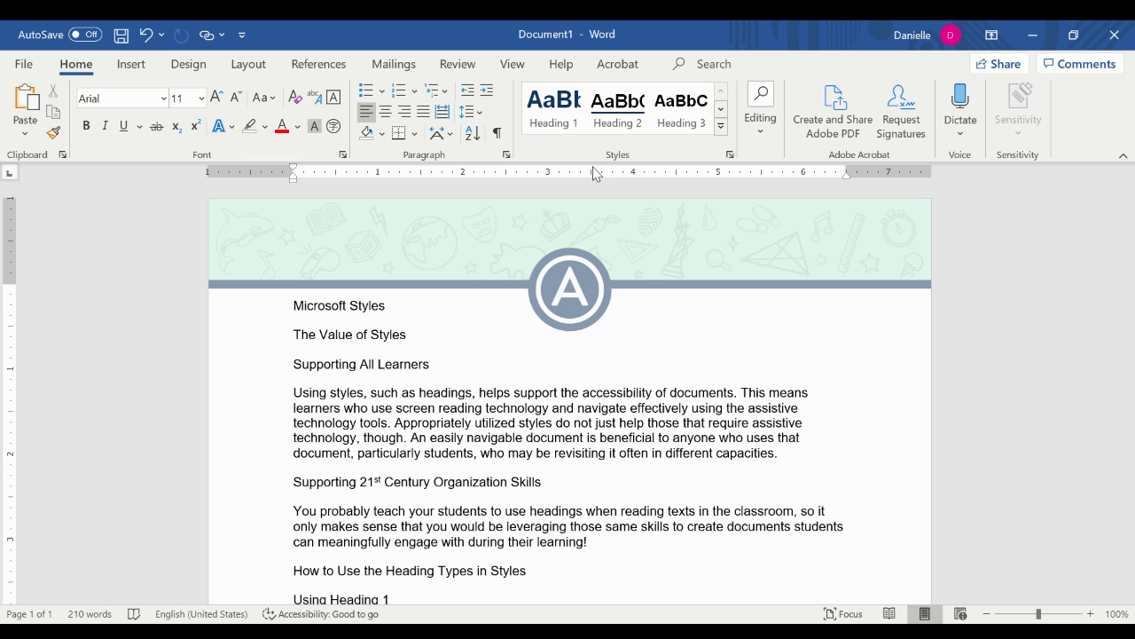
left_click(532, 125)
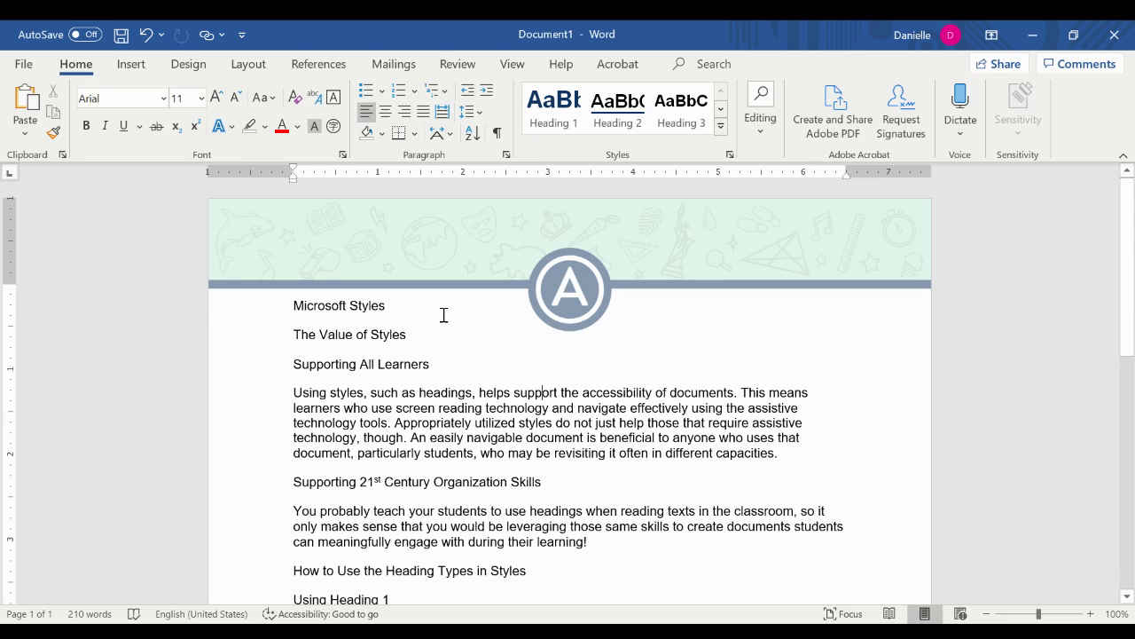
Apply the Heading 1 style to the document title "Microsoft Styles".
left_click_drag(421, 300, 285, 303)
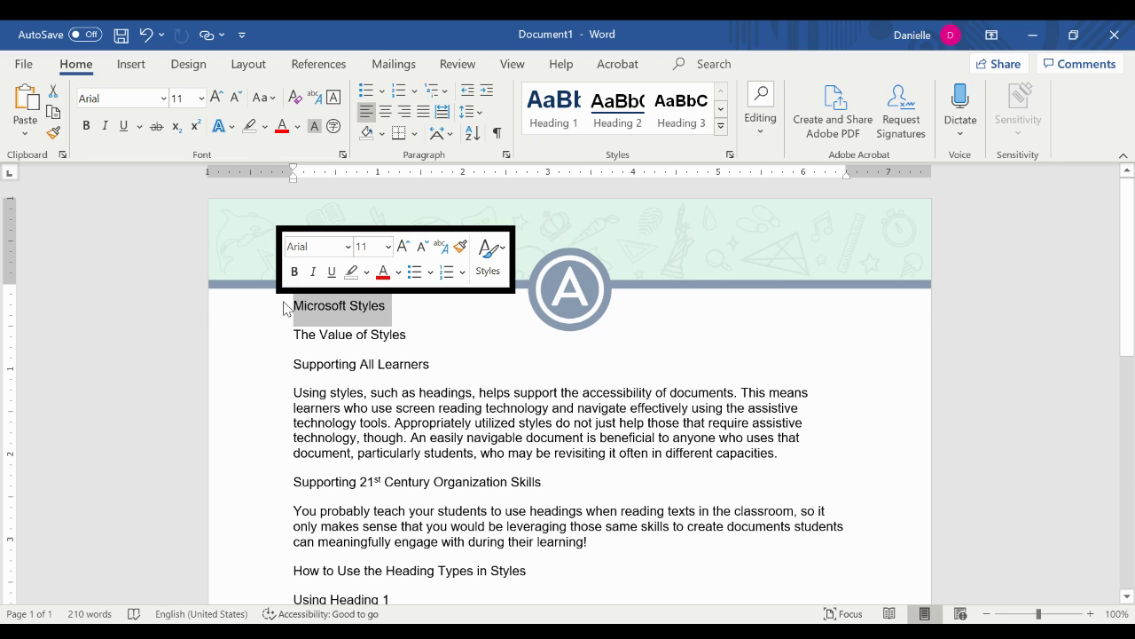
left_click(164, 98)
left_click(164, 98)
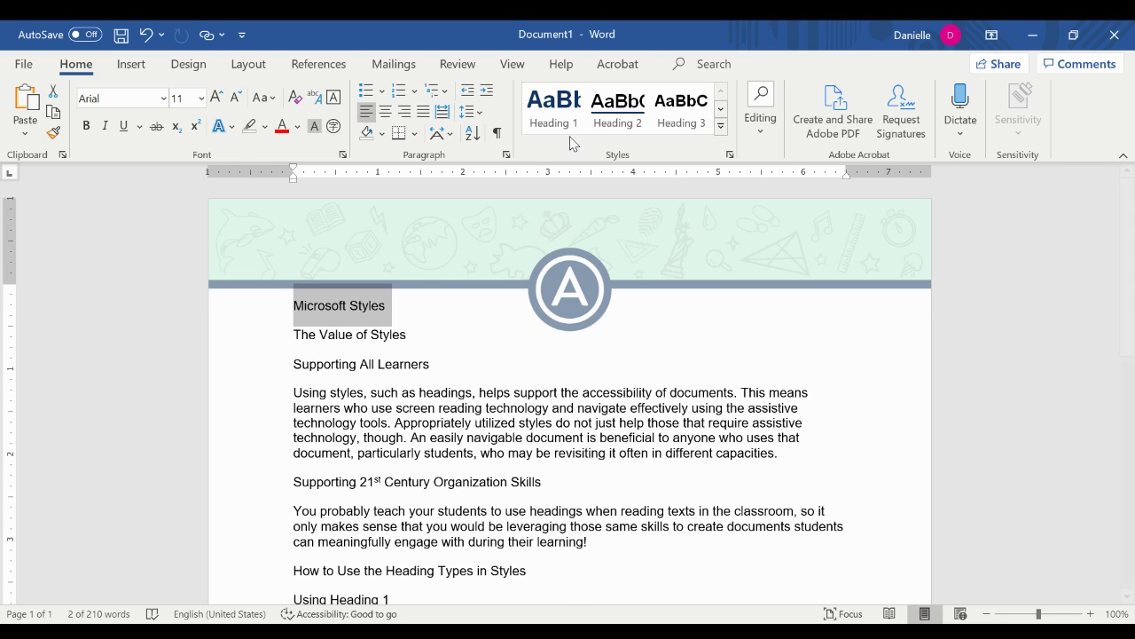
left_click(557, 113)
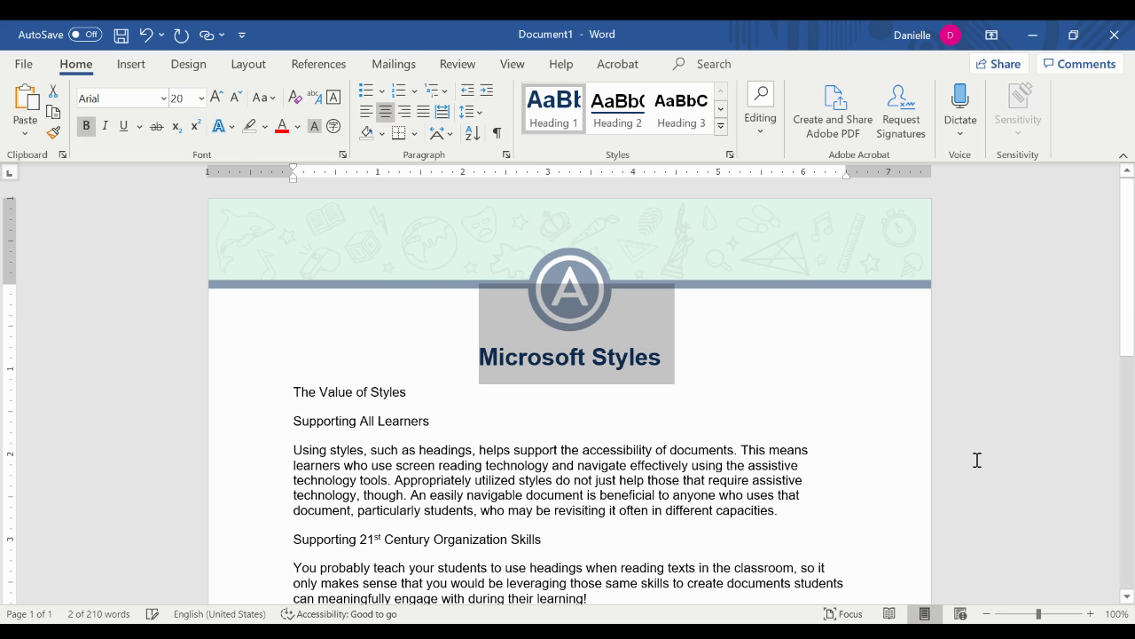
Apply the Heading 2 style to the line "The Value of Styles".
left_click_drag(452, 395, 289, 398)
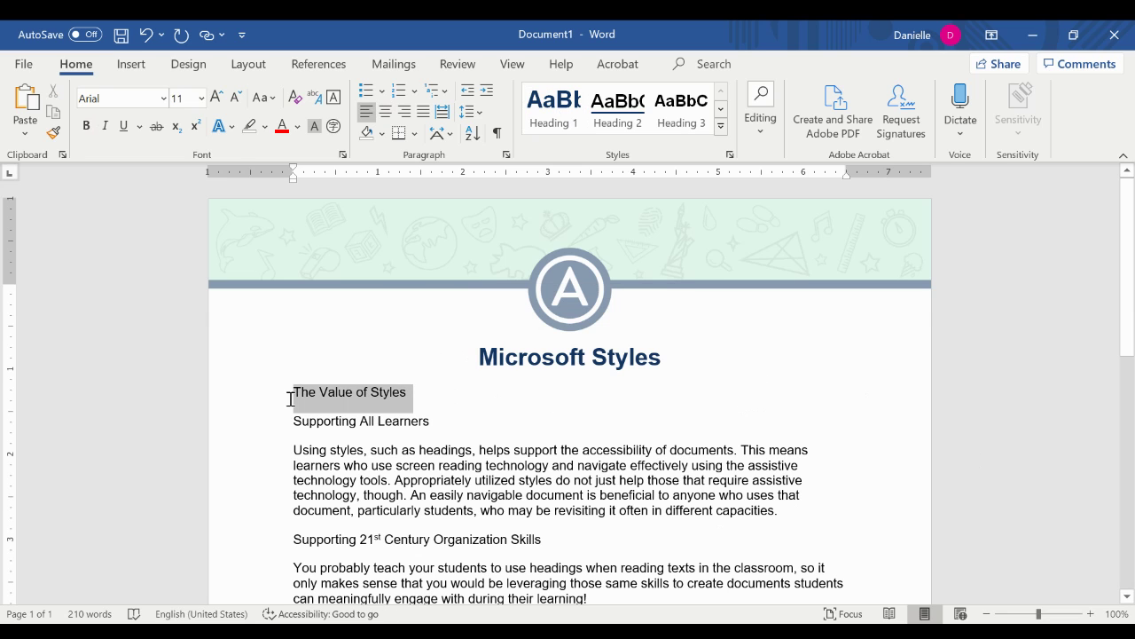
left_click(684, 108)
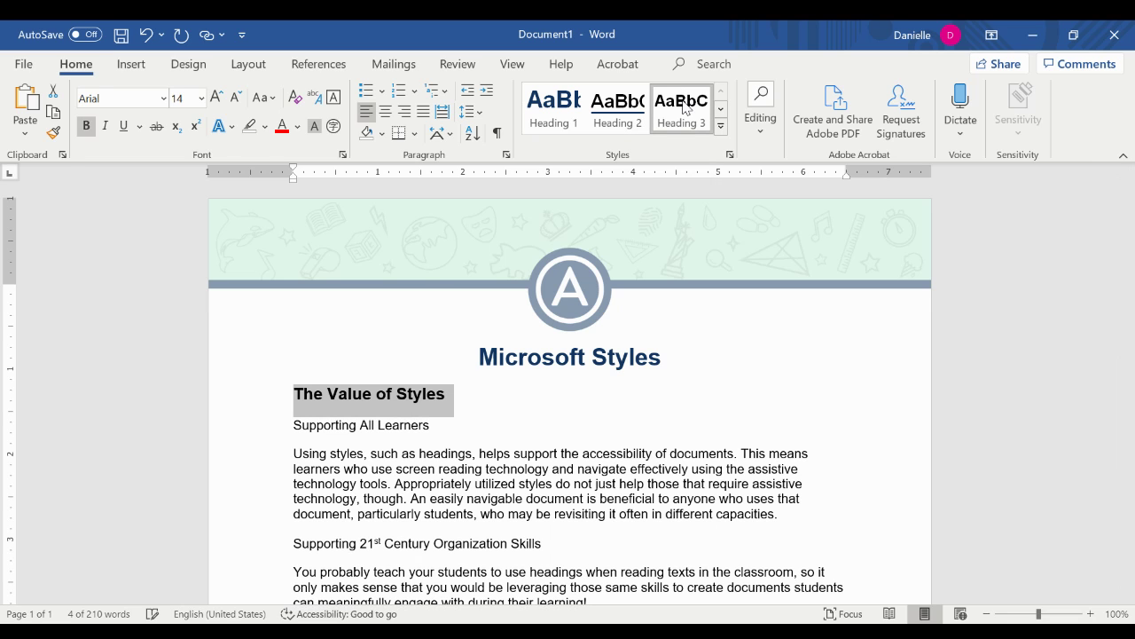
left_click(617, 108)
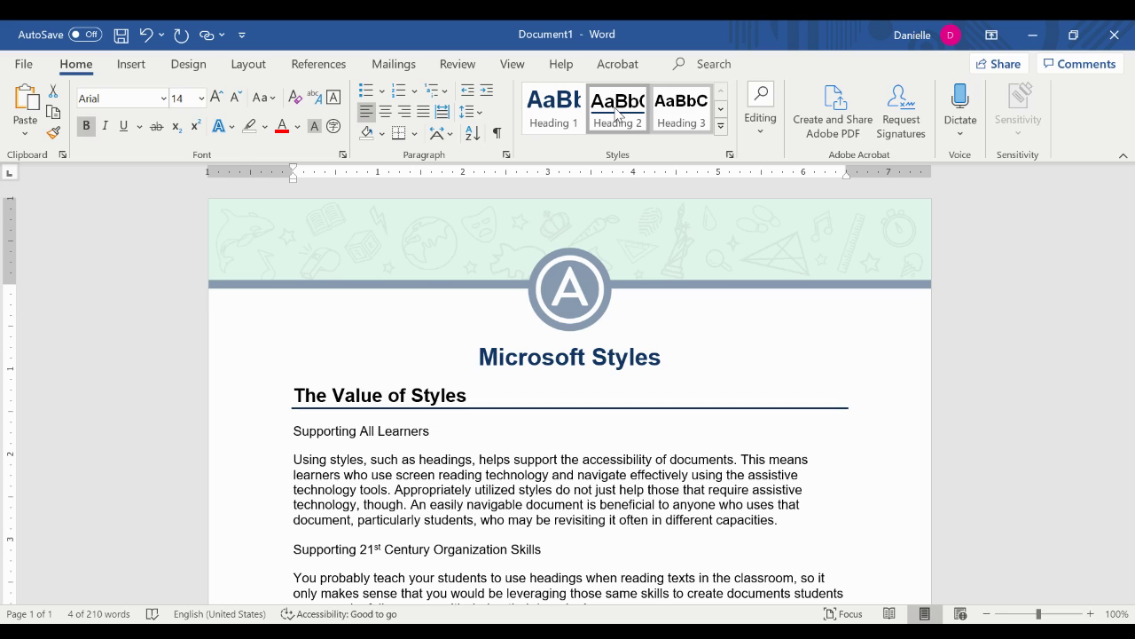
Apply the Heading 3 style to the line "Supporting All Learners".
left_click(535, 426)
left_click_drag(451, 431, 293, 432)
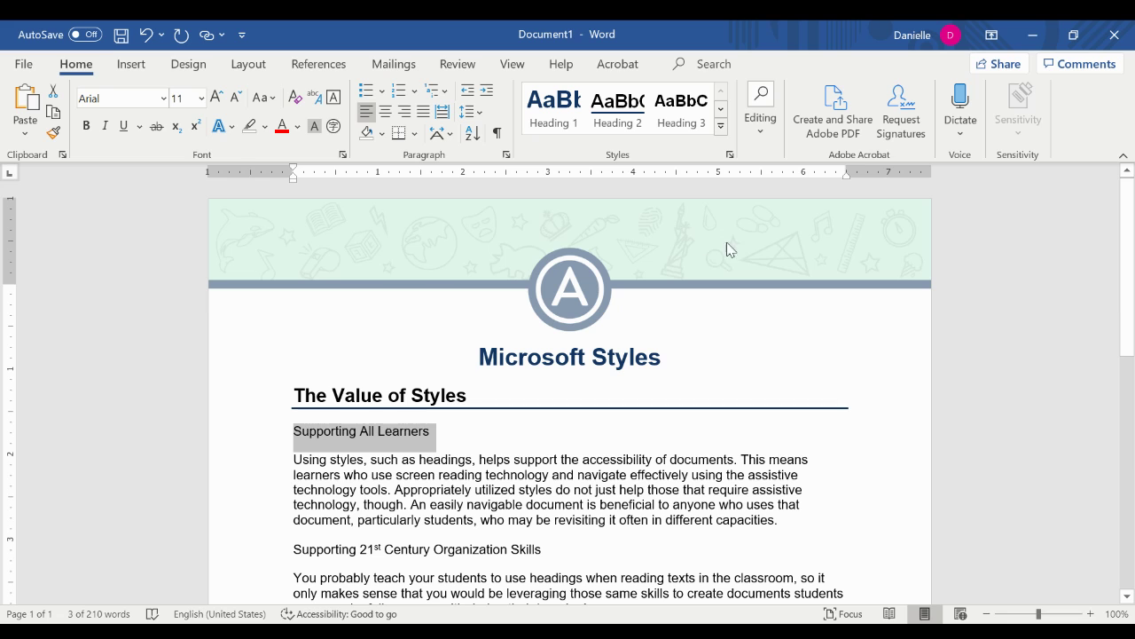
left_click(681, 116)
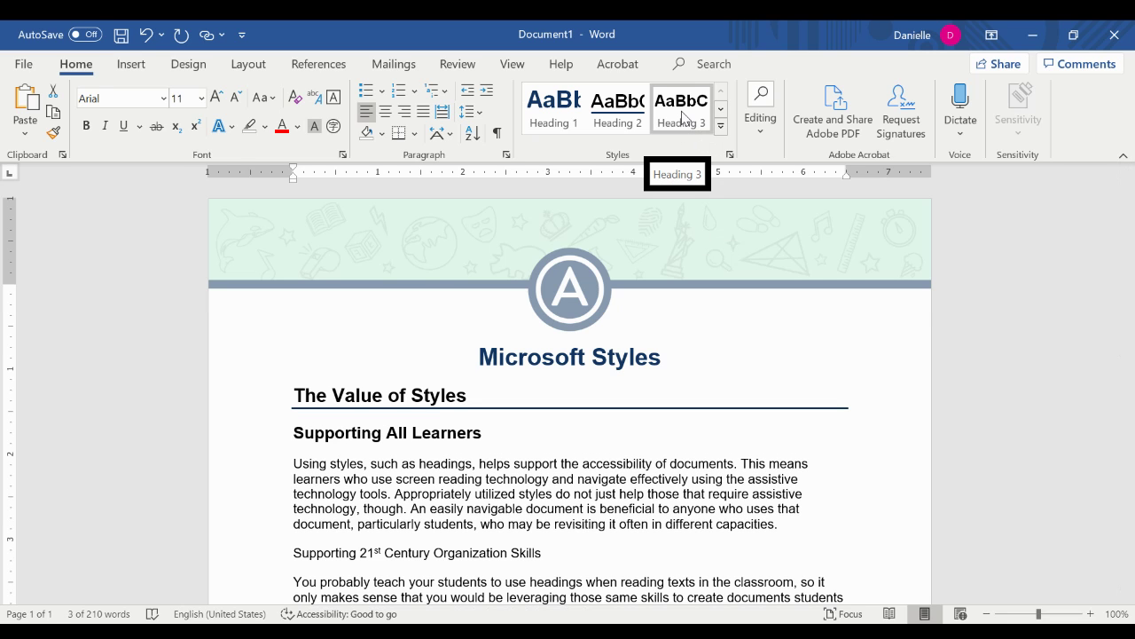
left_click(681, 115)
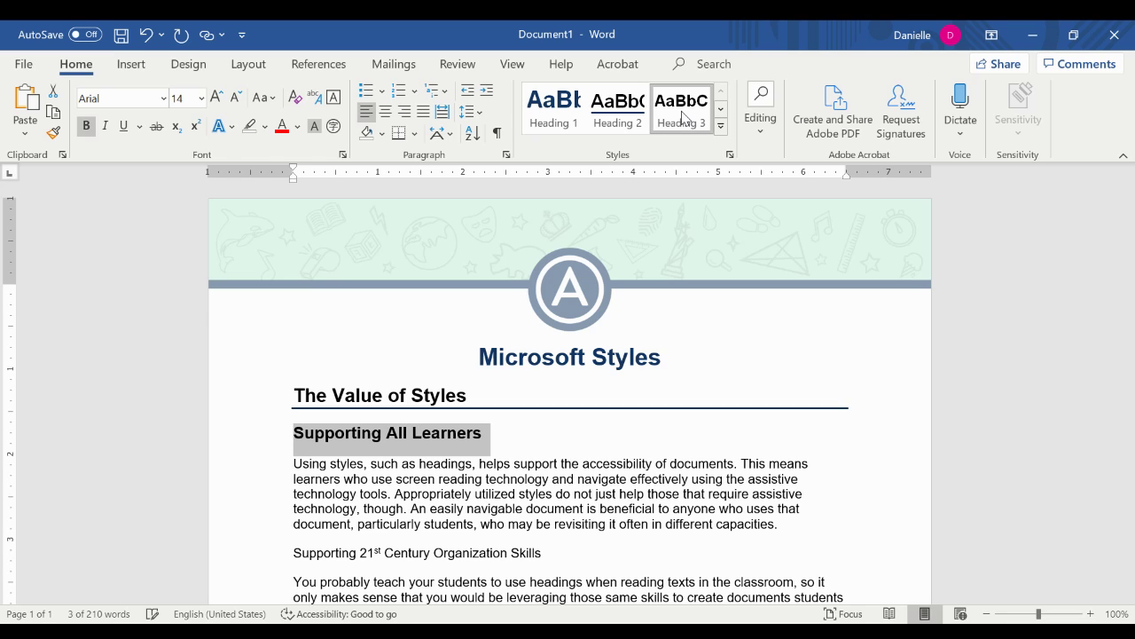
Apply the Normal style to the body paragraph under "Supporting All Learners".
scroll(555, 438, "down", 3)
left_click_drag(801, 394, 286, 342)
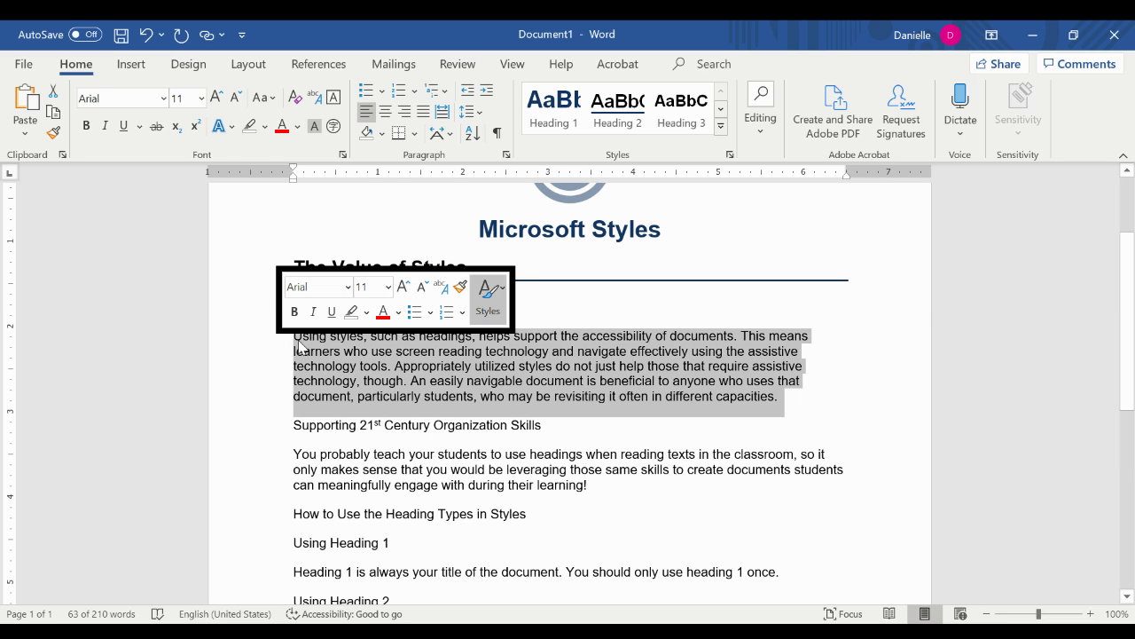
left_click(721, 109)
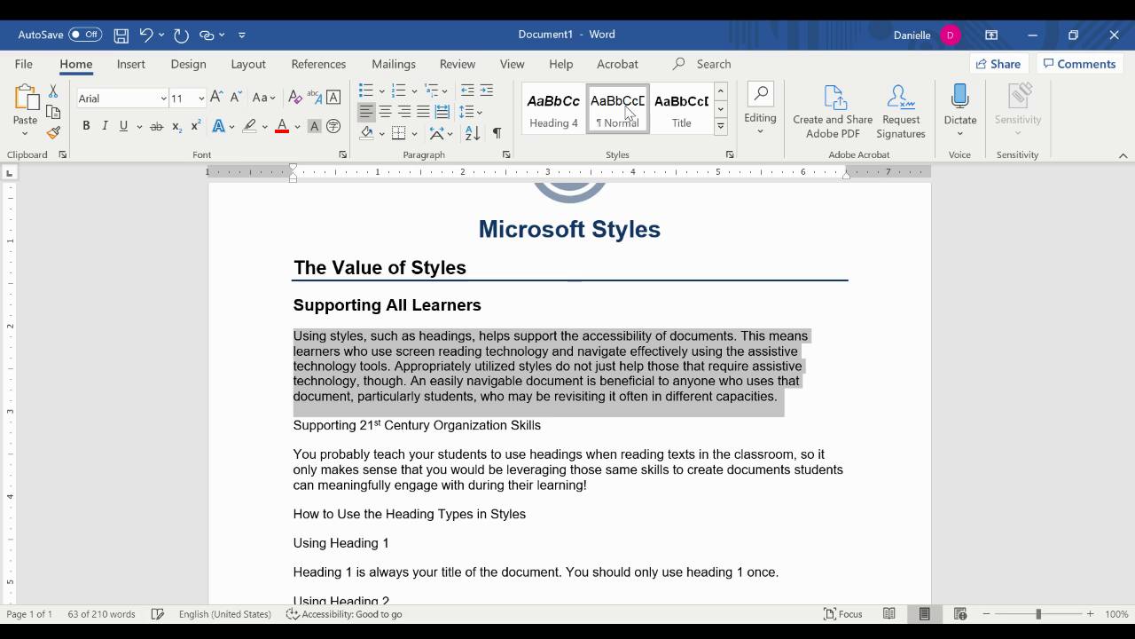
Apply Heading 3 to "Supporting 21st Century Organization Skills" and Heading 2 to "How to Use the Heading Types in Styles".
left_click(544, 425)
left_click_drag(581, 425, 288, 425)
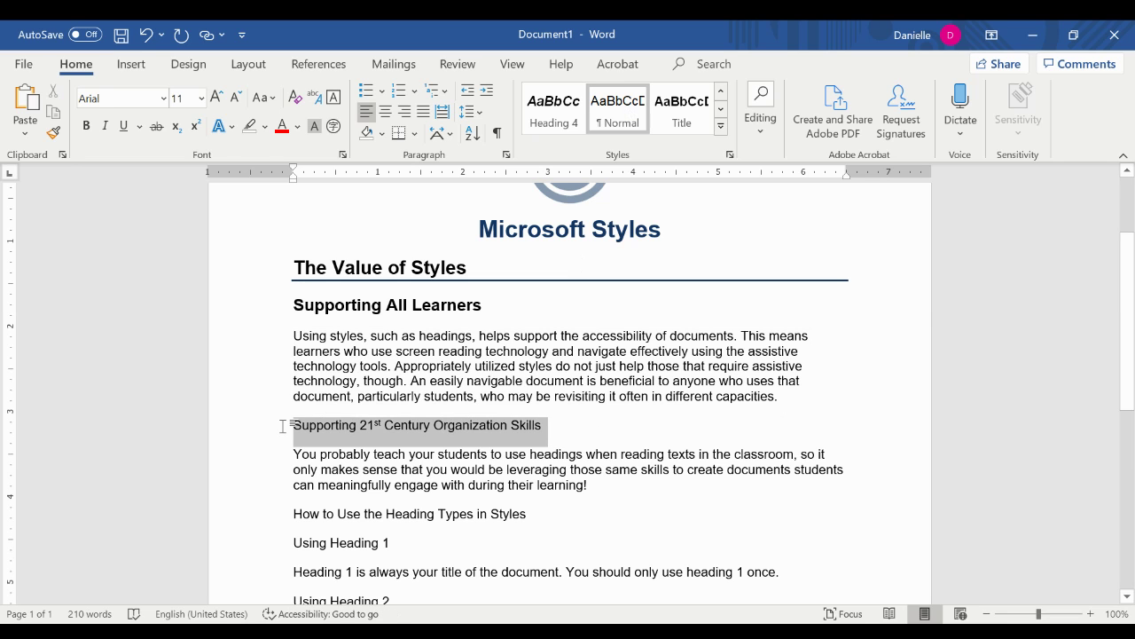
left_click(723, 90)
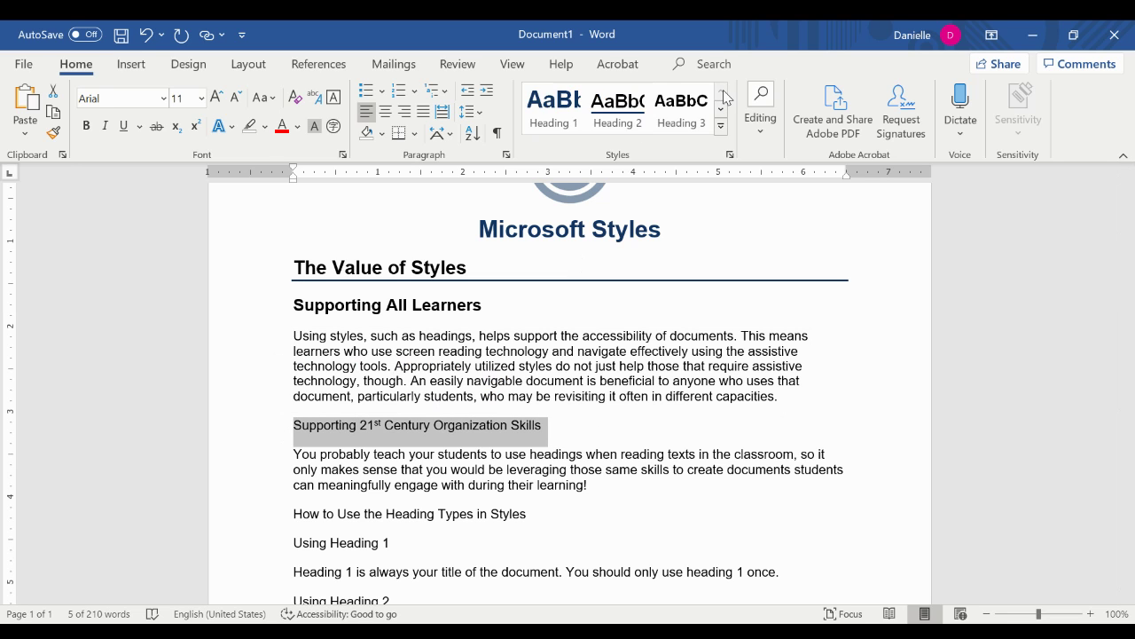
left_click(667, 113)
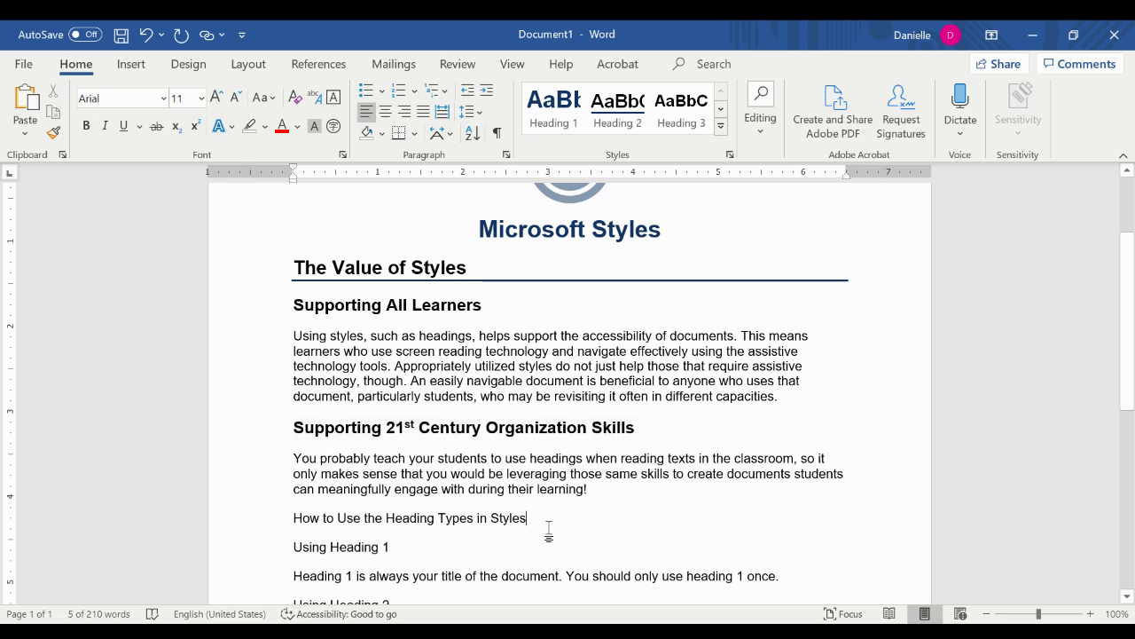
left_click_drag(570, 518, 291, 518)
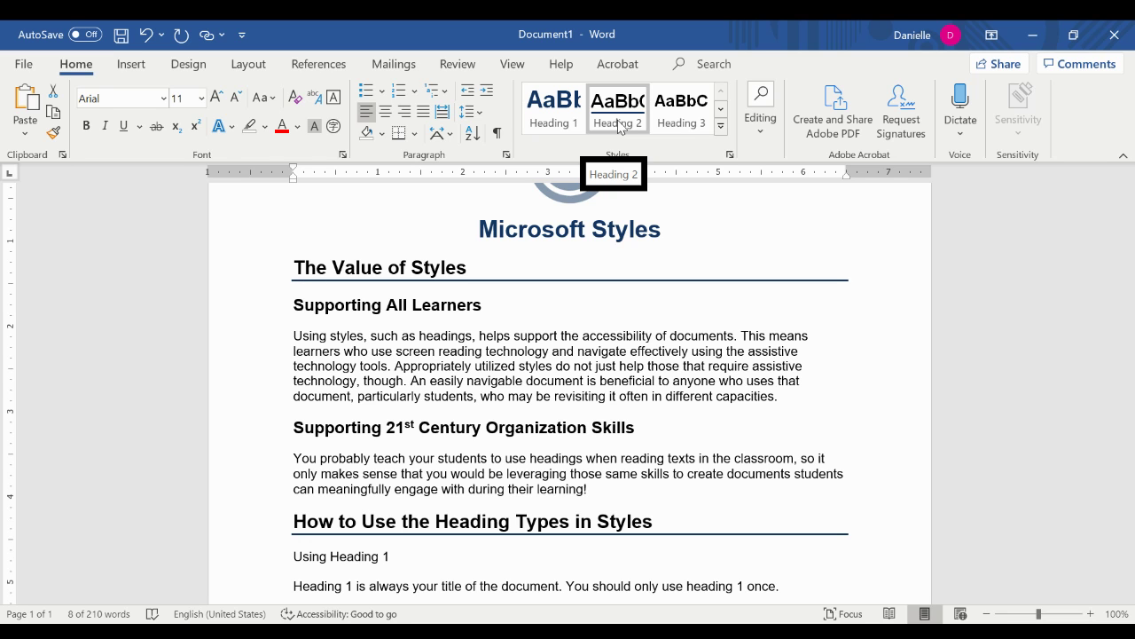
left_click(619, 125)
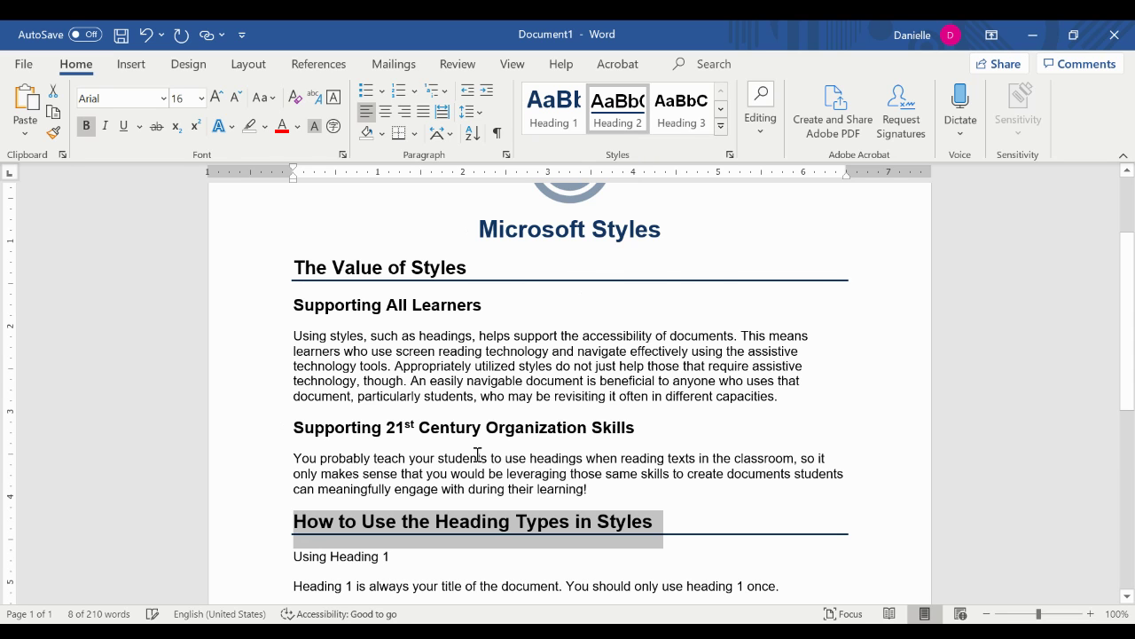
Apply the Heading 3 style to the lines "Using Heading 1" and "Using Heading 2".
scroll(471, 451, "down", 3)
left_click_drag(403, 434, 296, 428)
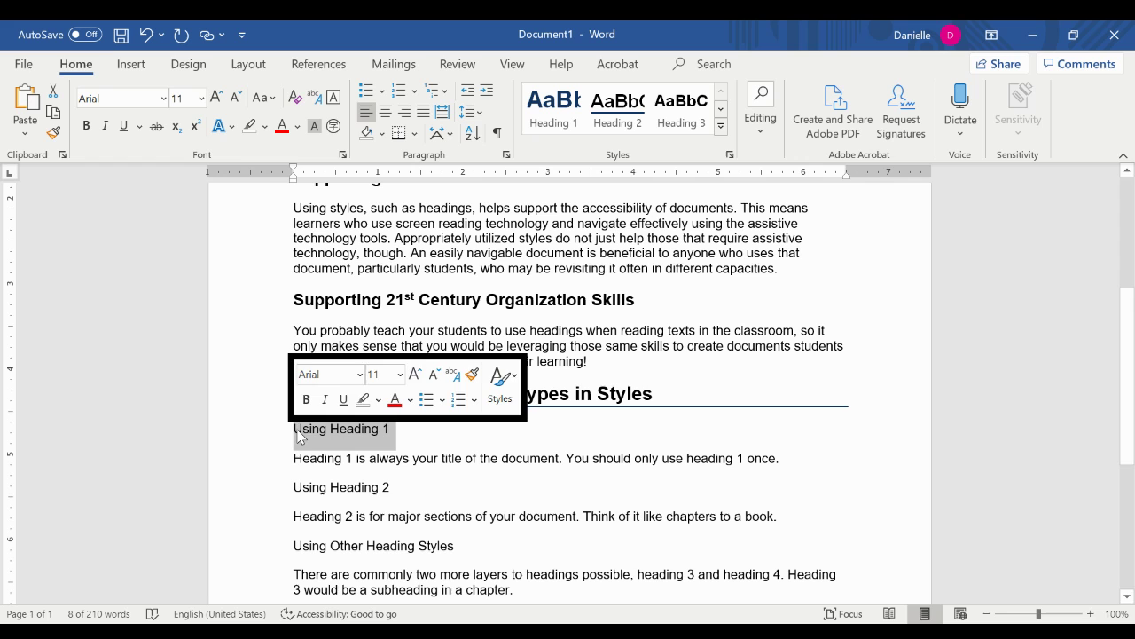
left_click(692, 118)
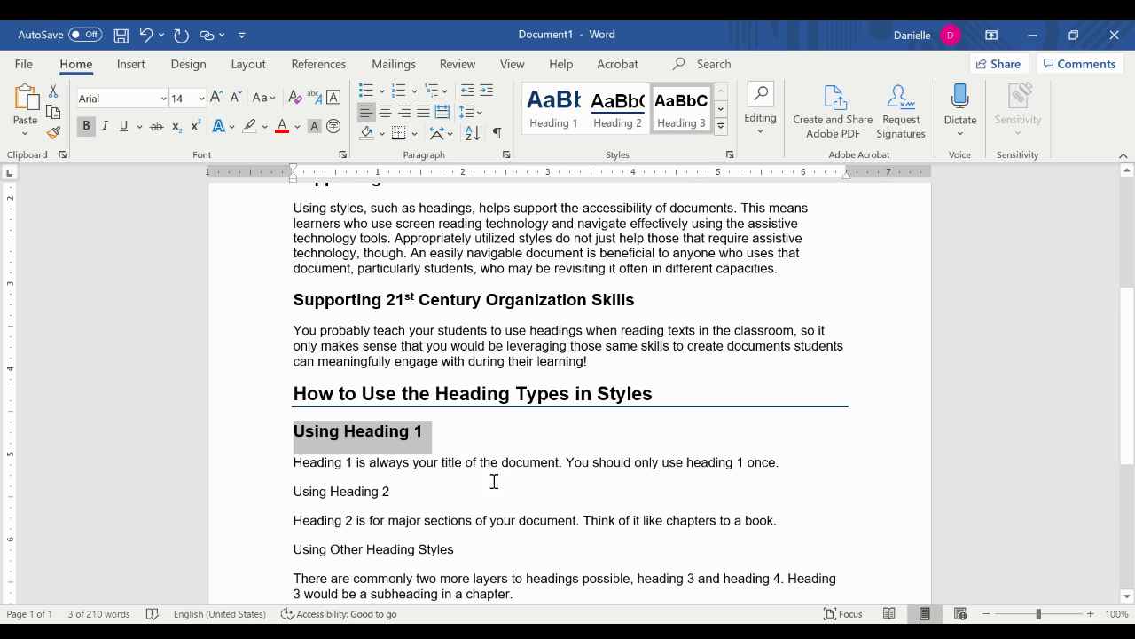
left_click_drag(399, 491, 288, 494)
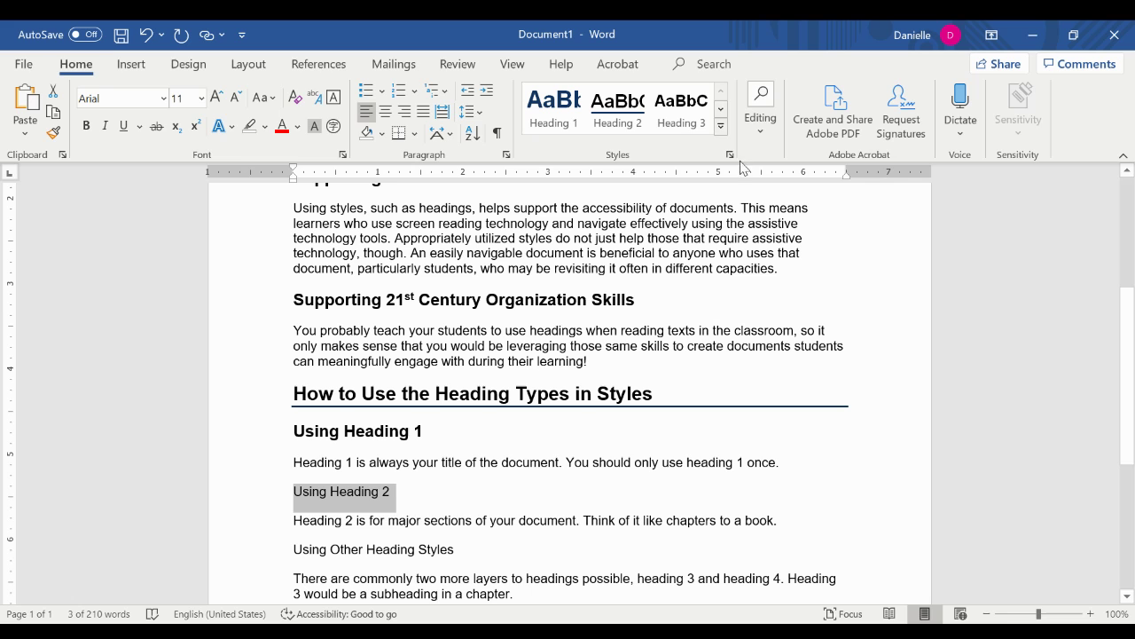
left_click(681, 113)
Apply the Normal style to the body sentences under "Using Heading 1" and "Using Heading 2".
left_click_drag(806, 471, 293, 462)
left_click(722, 108)
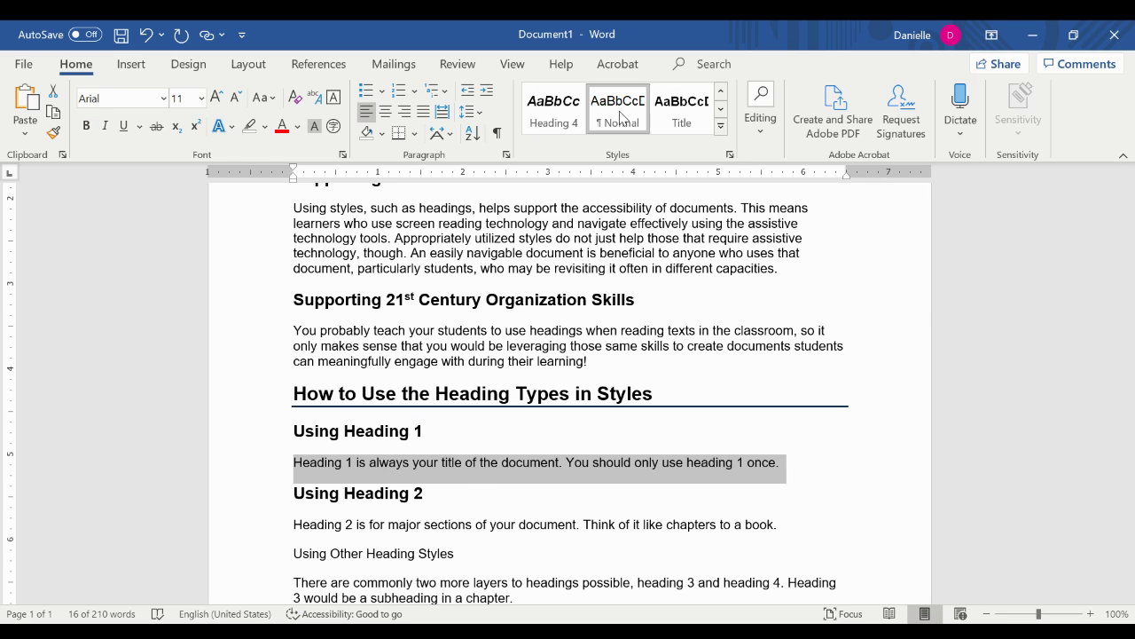
left_click(526, 528)
left_click_drag(789, 525, 286, 521)
Apply the Heading 3 style to the line "Using Other Heading Styles".
scroll(461, 439, "down", 3)
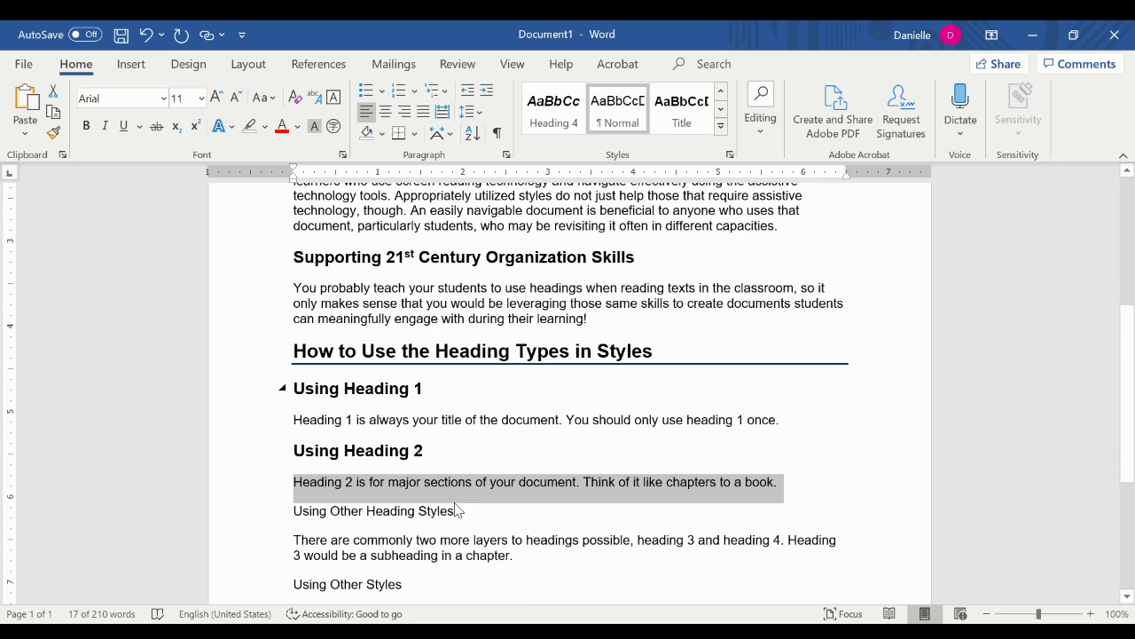
left_click_drag(471, 425, 294, 425)
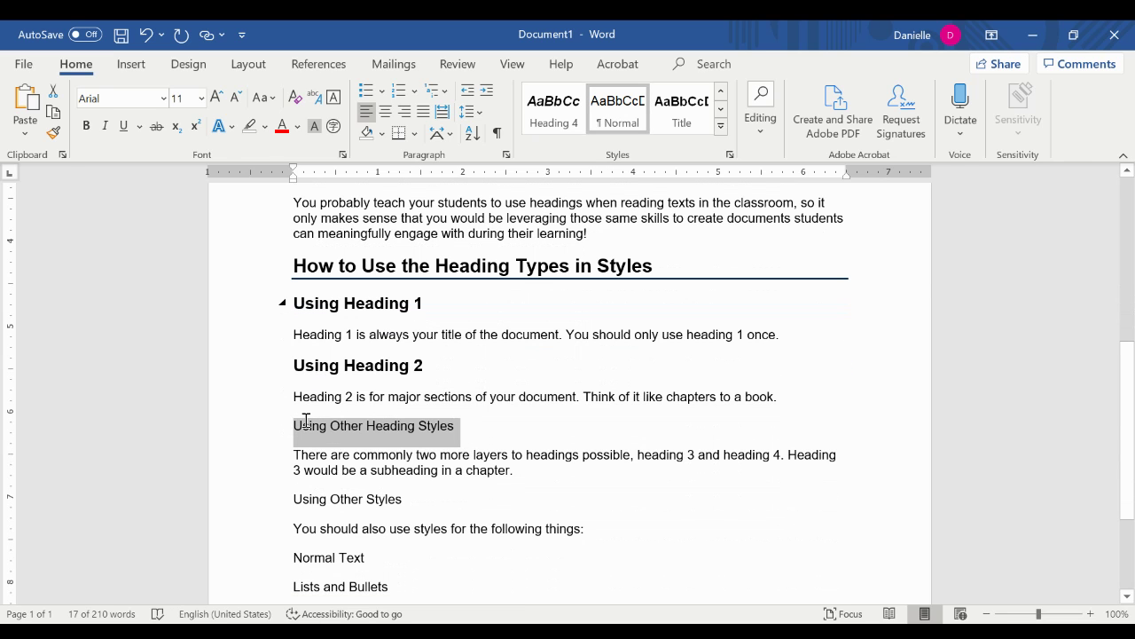
left_click(721, 91)
left_click(682, 111)
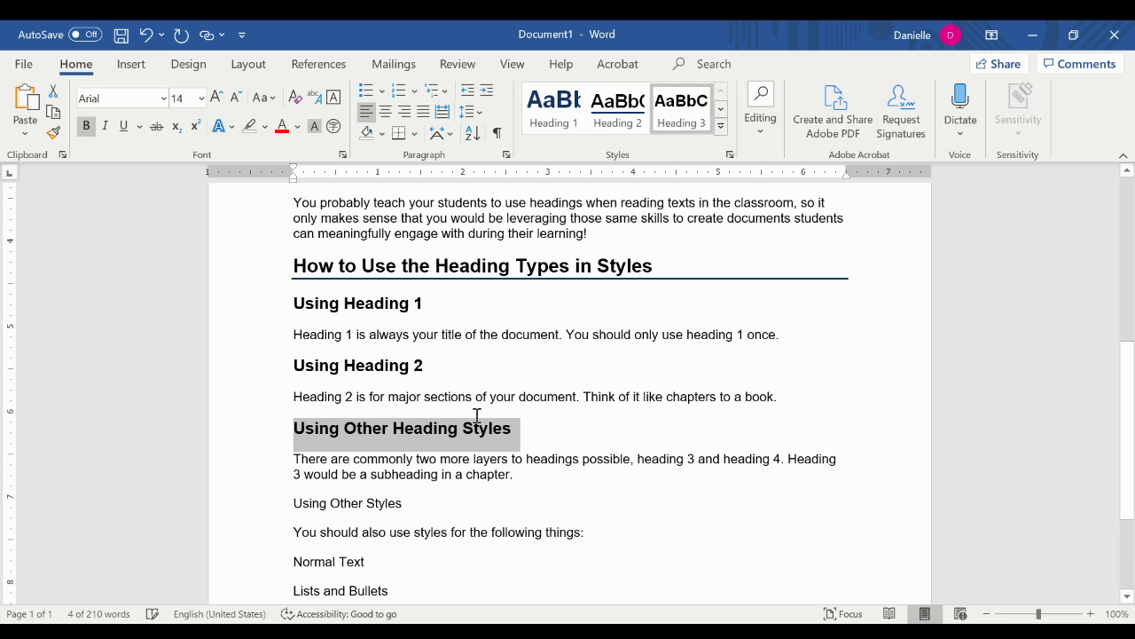
Format the last six lines, from "Using Other Styles" to "Bold Text", as a bulleted list.
left_click(448, 478)
scroll(462, 493, "down", 3)
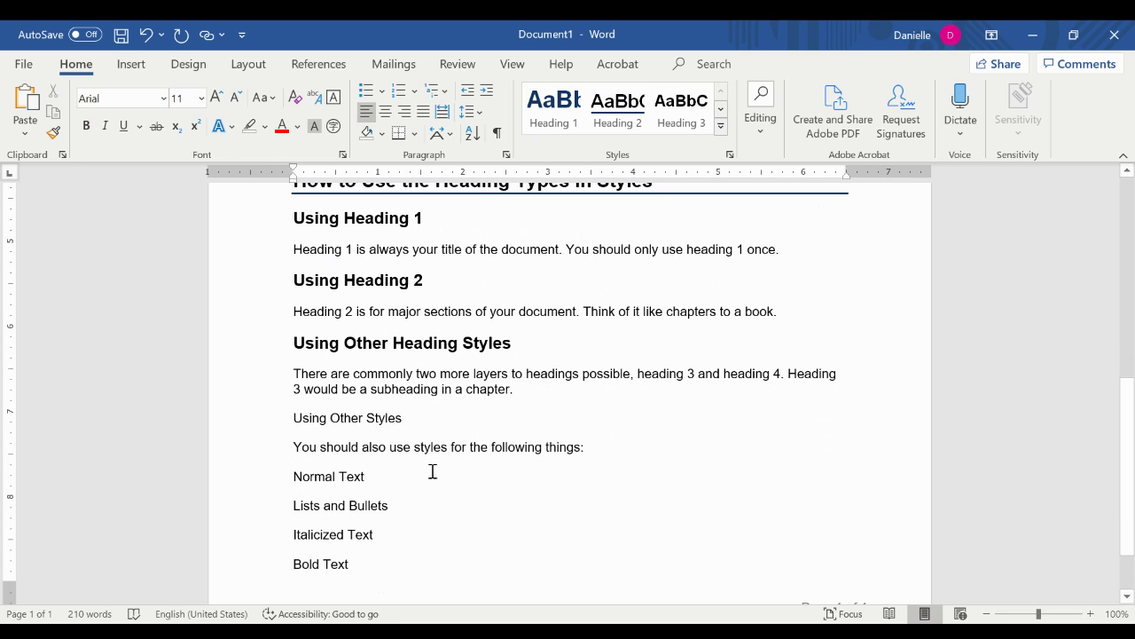
left_click_drag(361, 522, 293, 375)
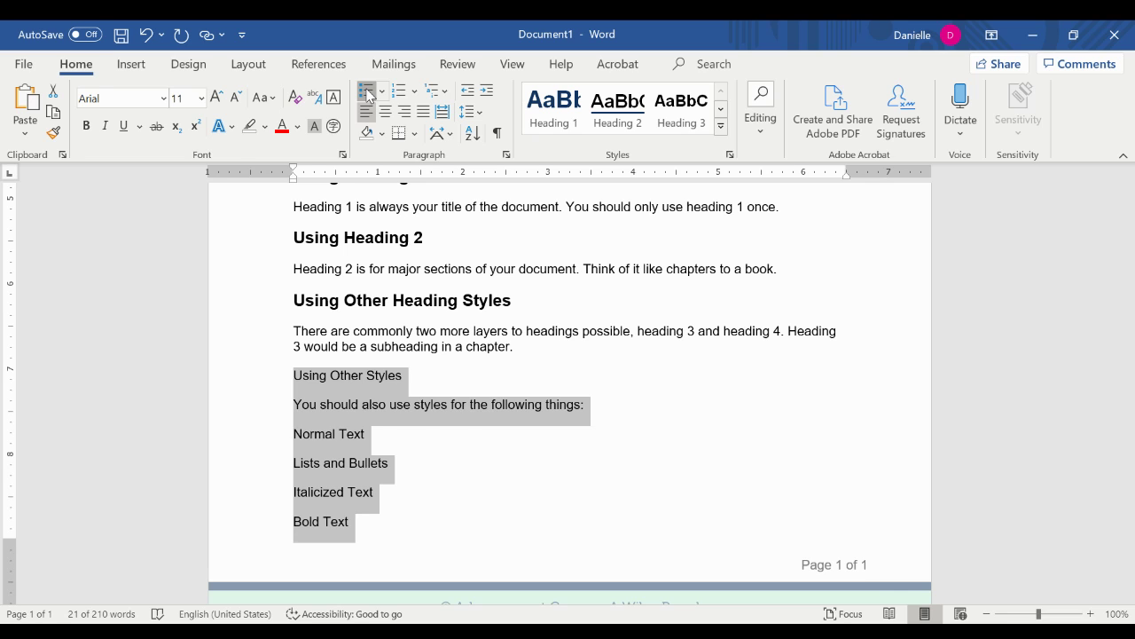
left_click(367, 92)
left_click(382, 512)
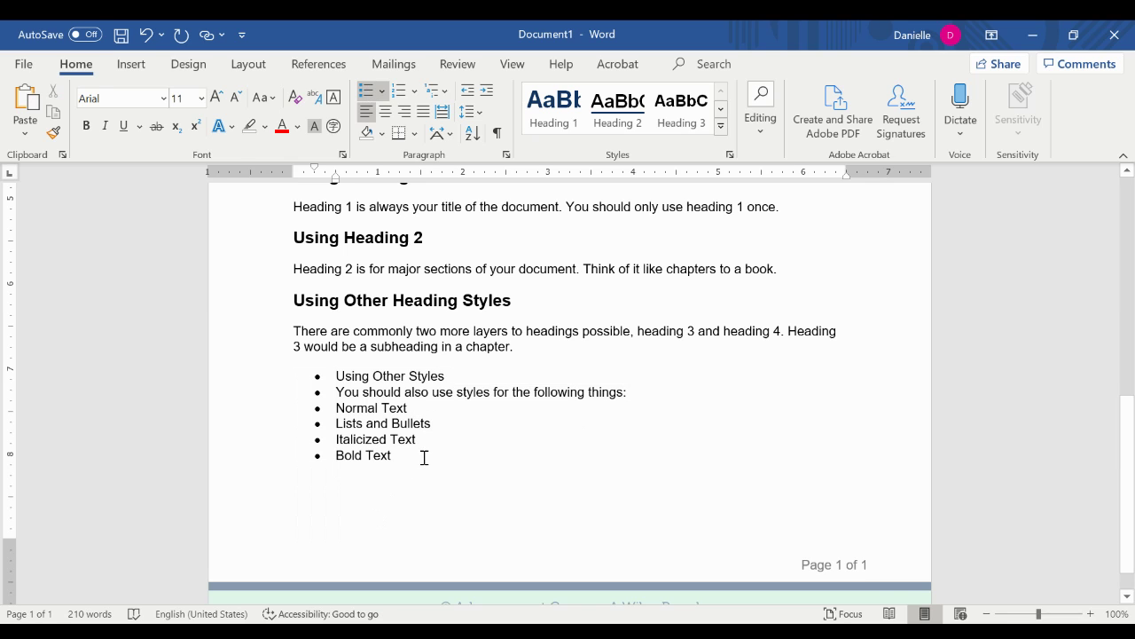
Display the Navigation Pane with the document's heading outline.
scroll(391, 448, "up", 10)
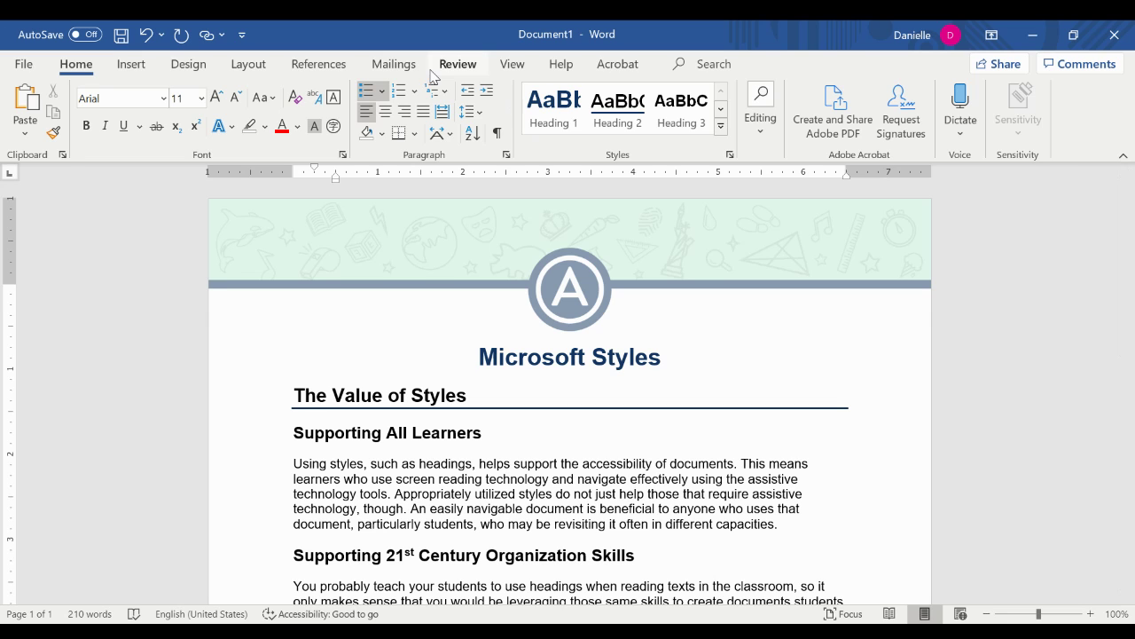
left_click(512, 65)
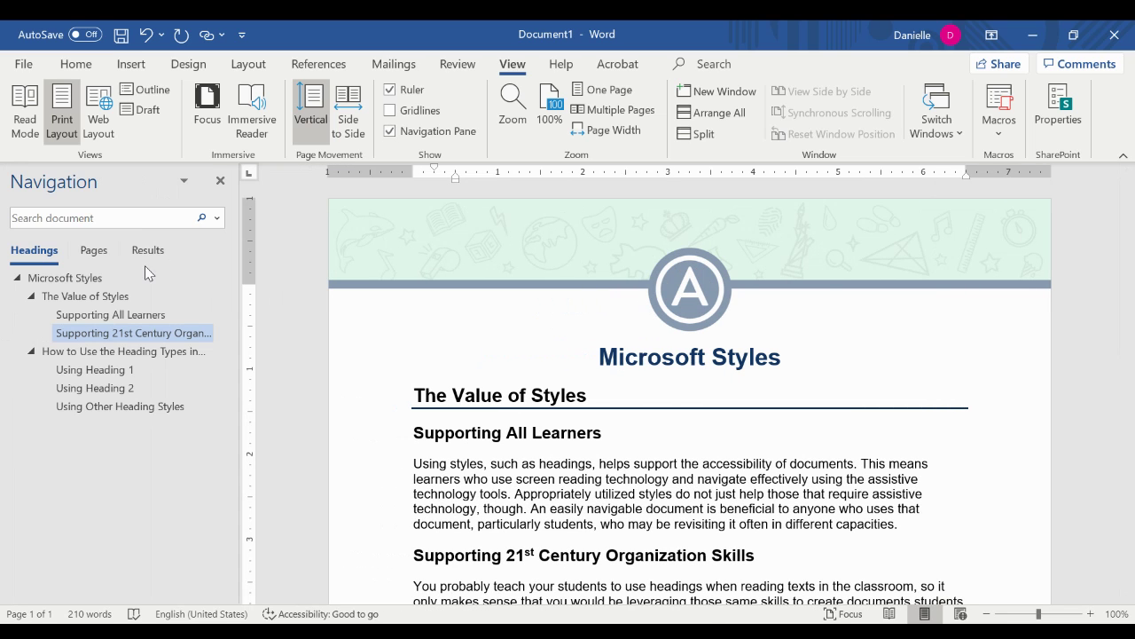
Collapse and re-expand the "Microsoft Styles" and "The Value of Styles" entries in the heading outline.
left_click(17, 279)
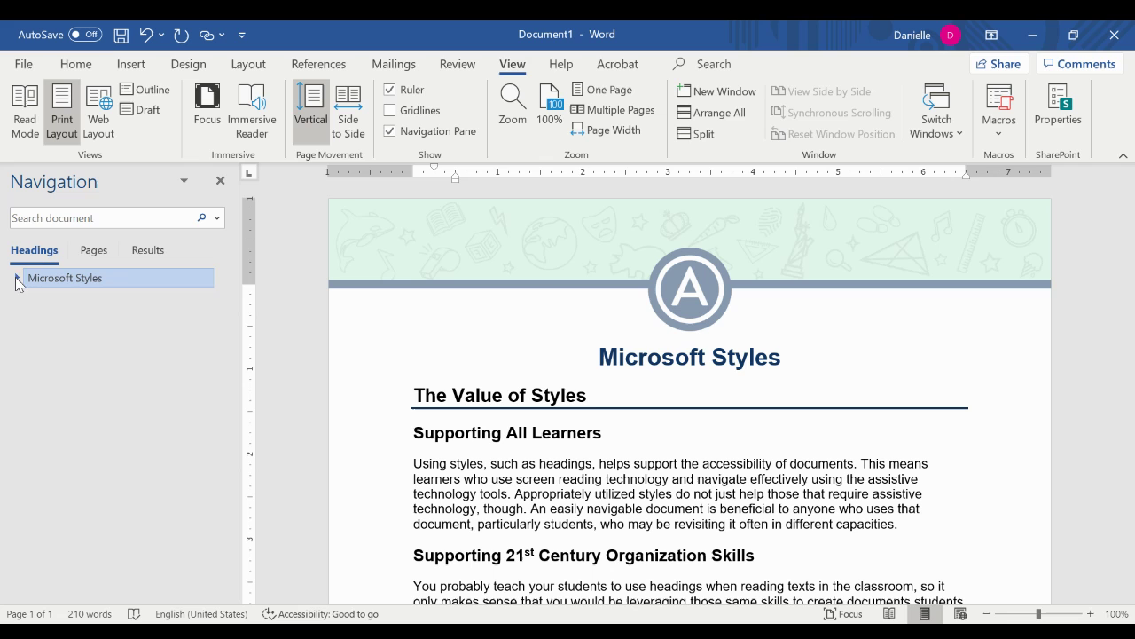
left_click(16, 278)
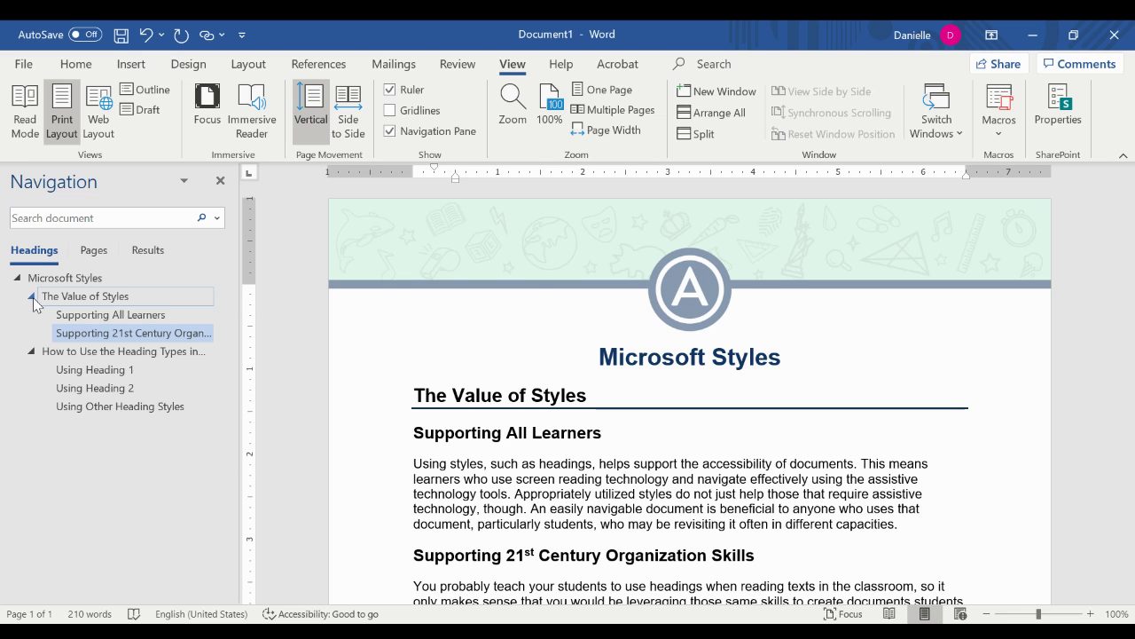
left_click(31, 297)
left_click(32, 298)
Jump to the "Using Heading 2" section and to "Supporting All Learners" through the heading outline.
left_click(124, 388)
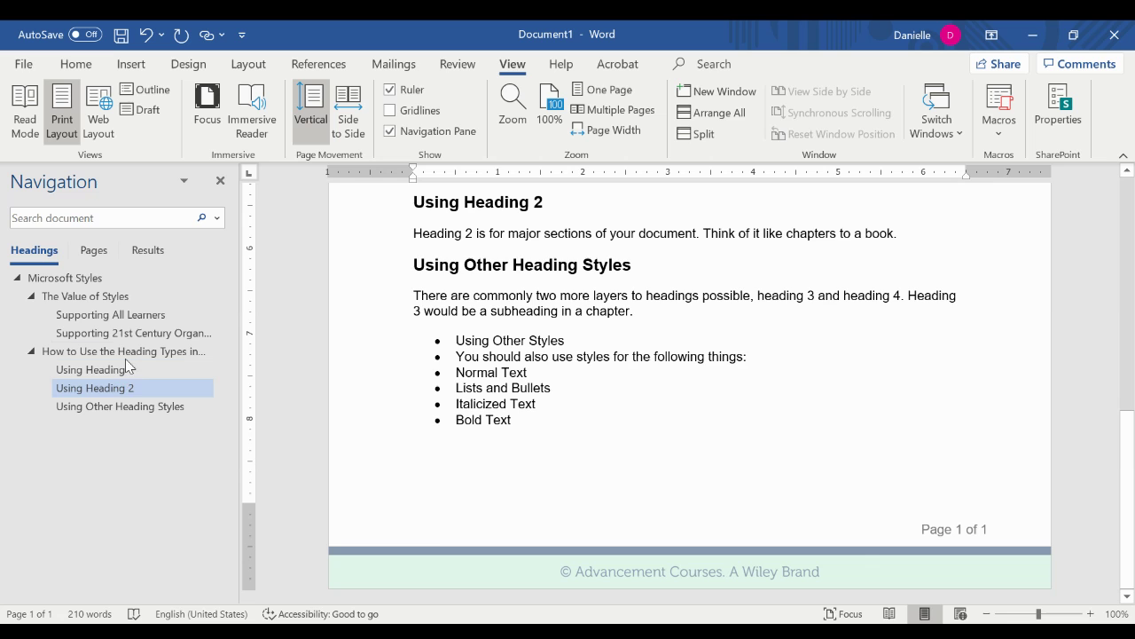
left_click(130, 322)
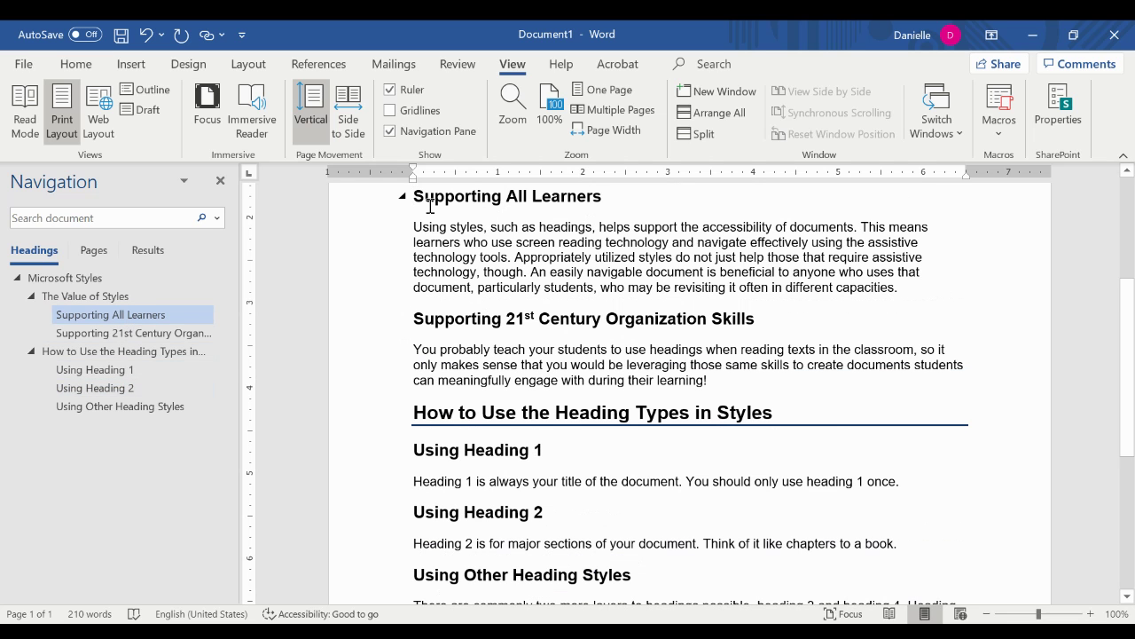
Insert a table of contents headed "Contents" on a new line between the "Microsoft Styles" title and "The Value of Styles", and check its entries.
left_click(340, 71)
scroll(636, 286, "up", 5)
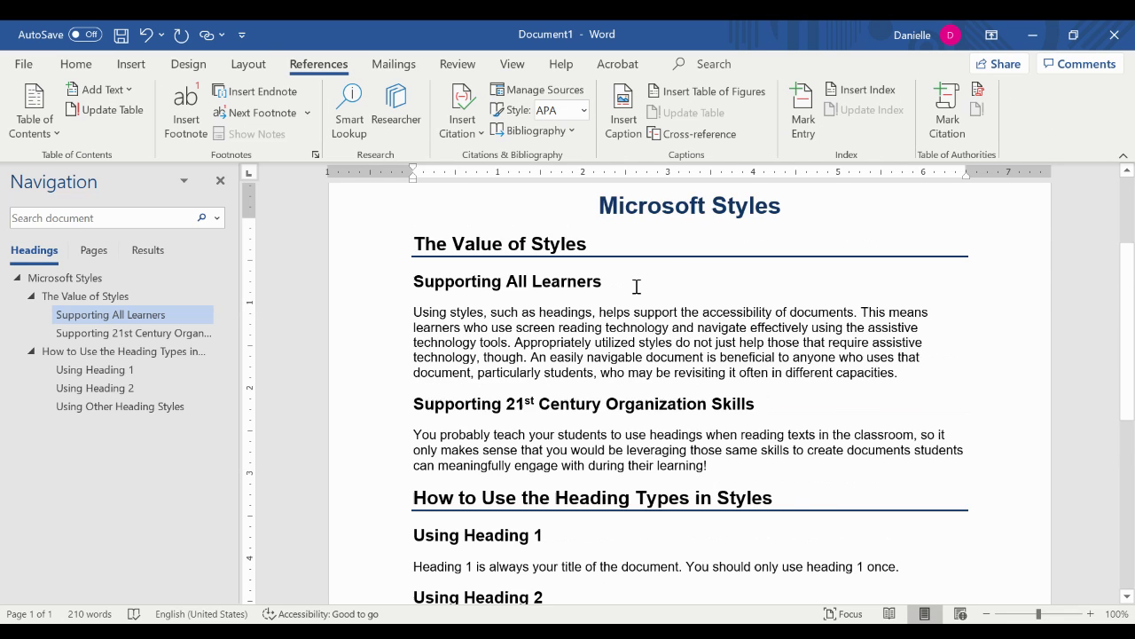
left_click(821, 359)
key("Return")
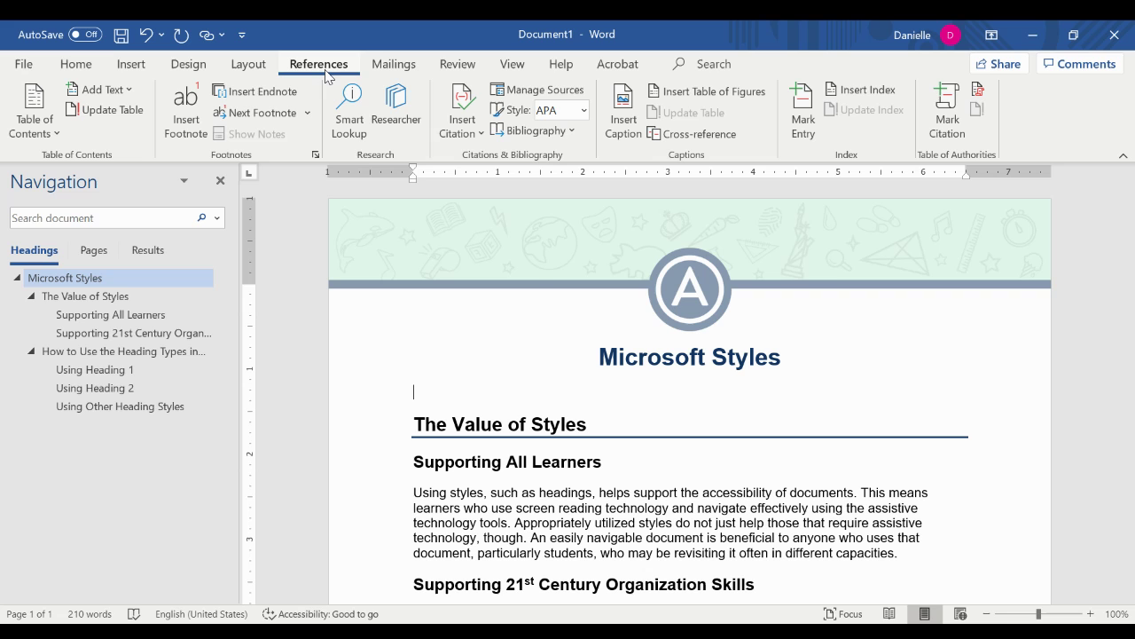
left_click(58, 135)
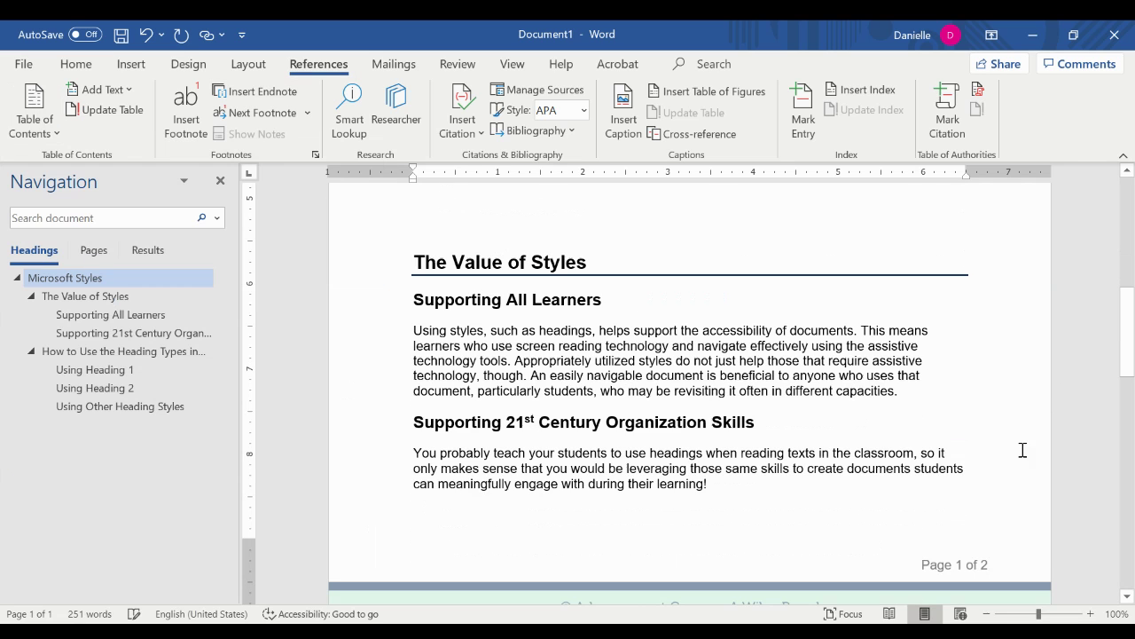
scroll(664, 403, "up", 5)
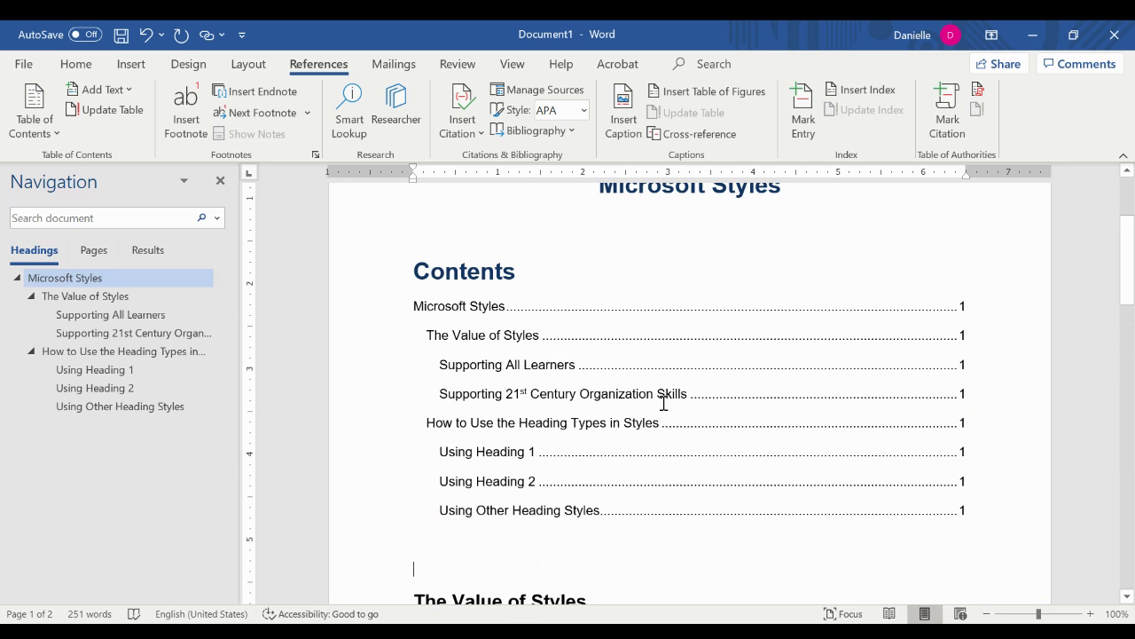
scroll(523, 276, "up", 2)
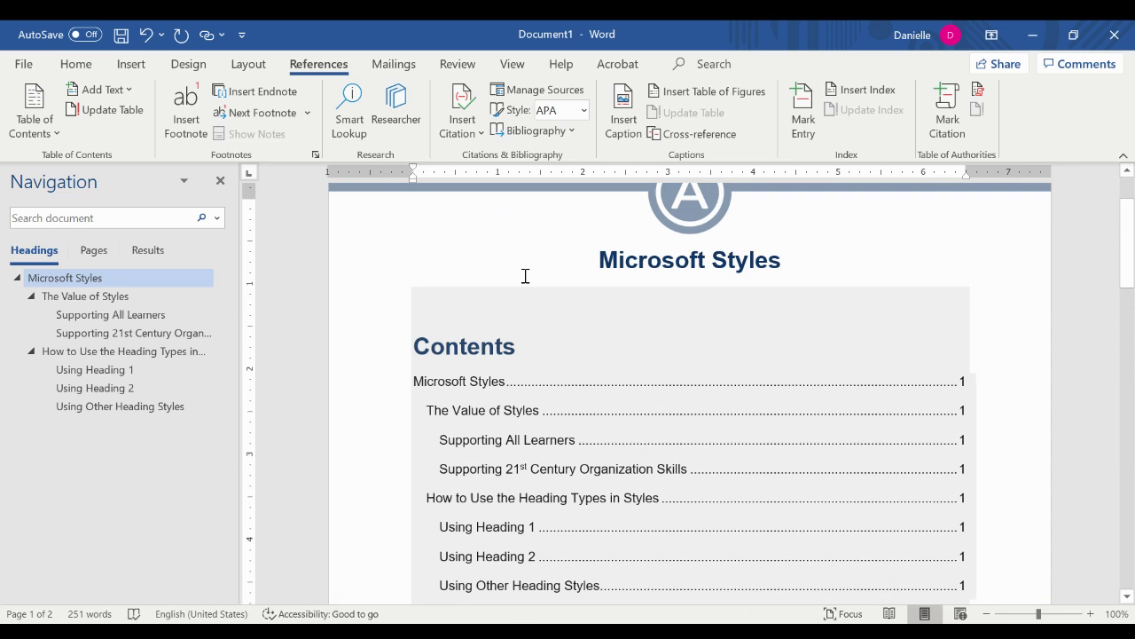
scroll(499, 335, "down", 2)
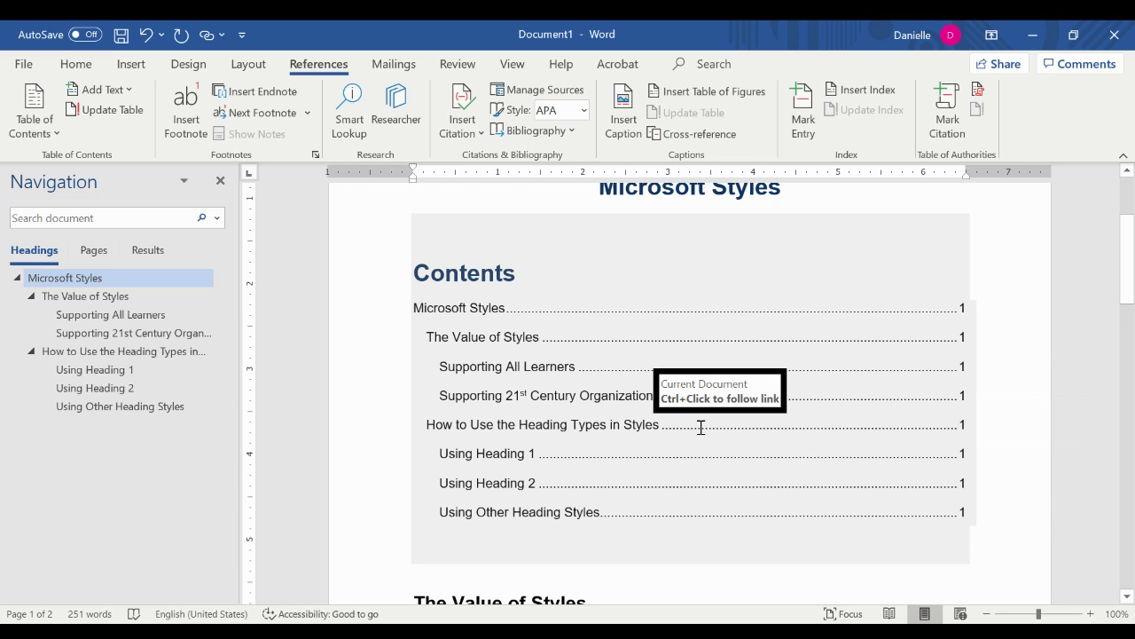
scroll(692, 422, "down", 1)
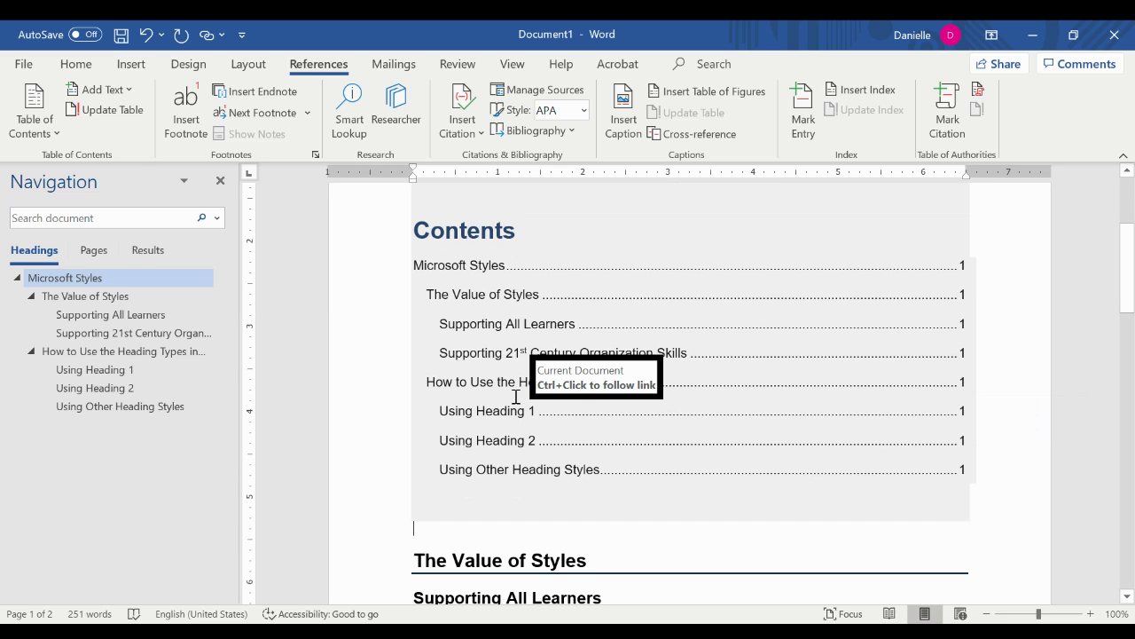
scroll(665, 381, "up", 5)
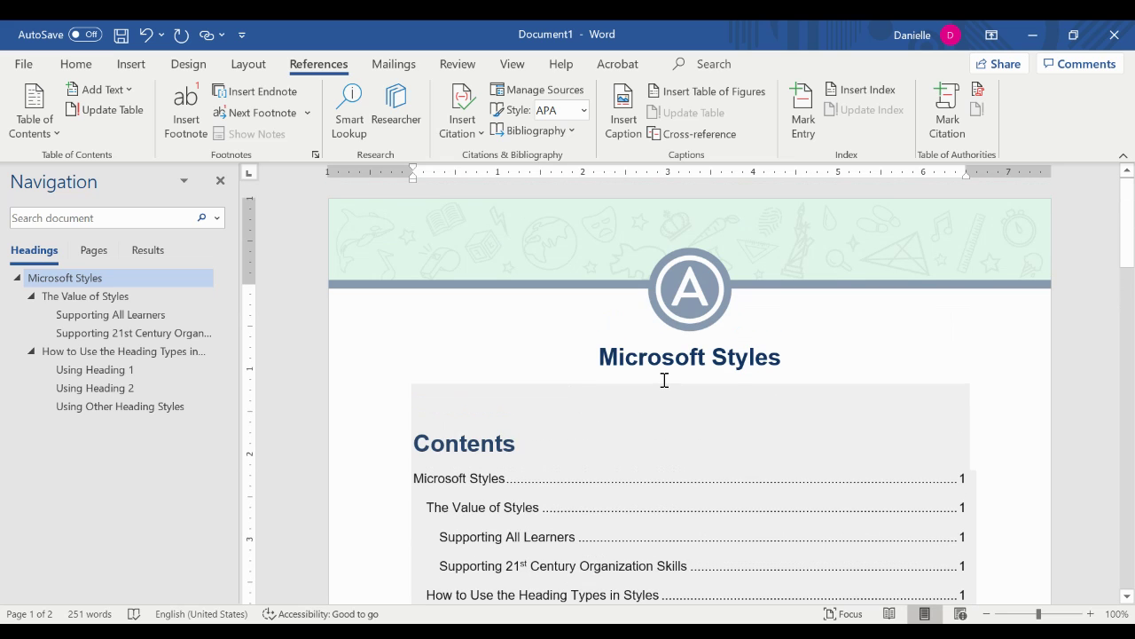